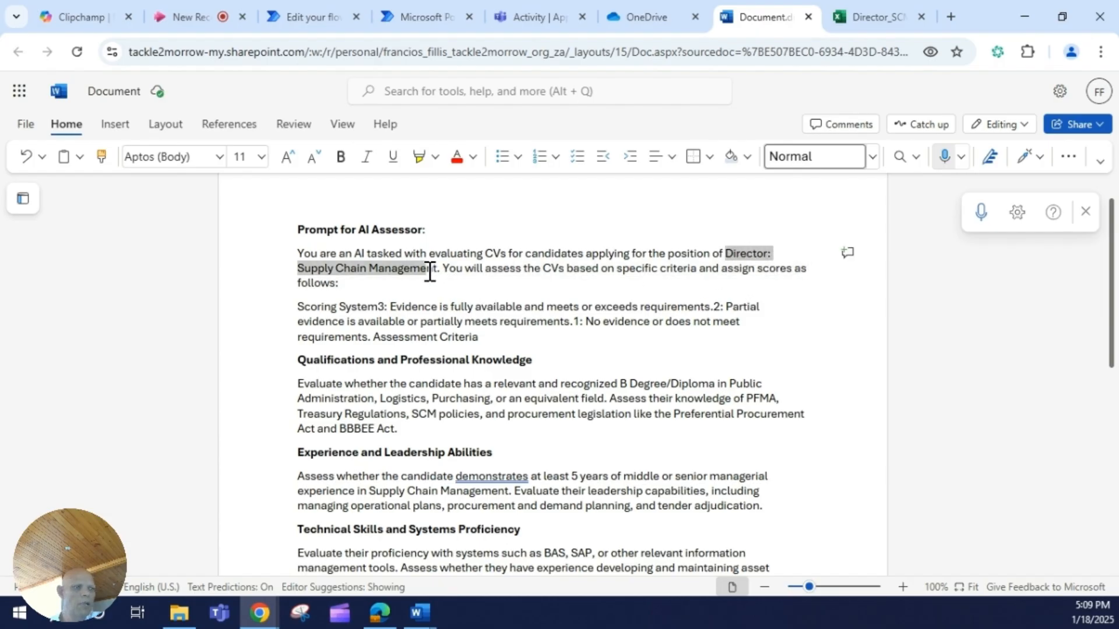
# Step: Review the AI assessor prompt in the Word document, from the assessment criteria through to the output format and Total Score
pyautogui.click(454, 285)
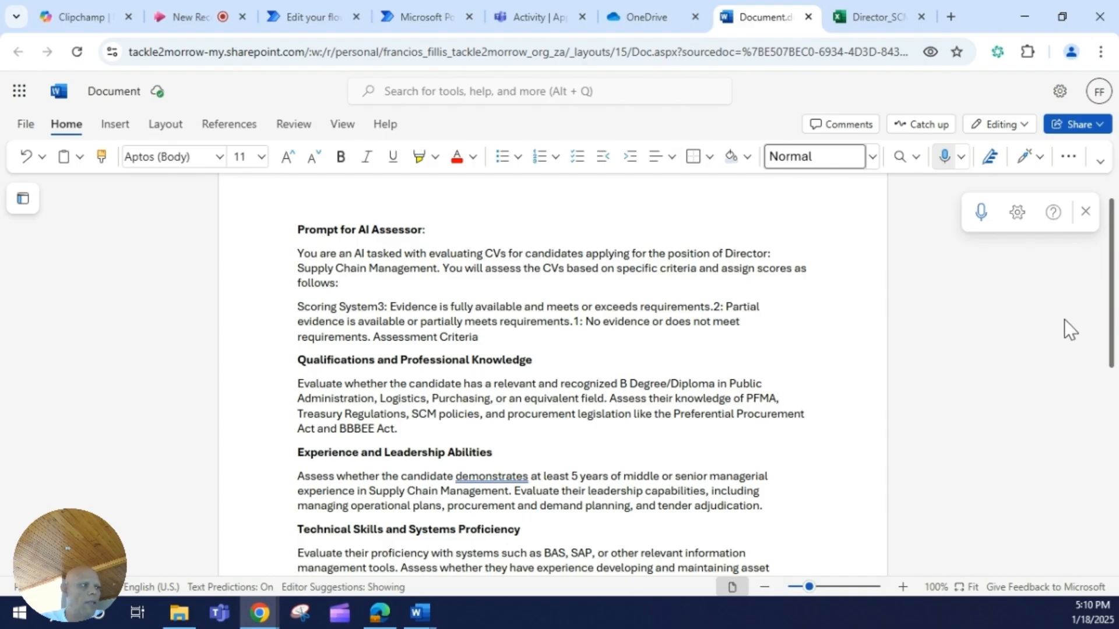
pyautogui.moveTo(1113, 314); pyautogui.dragTo(1113, 385)
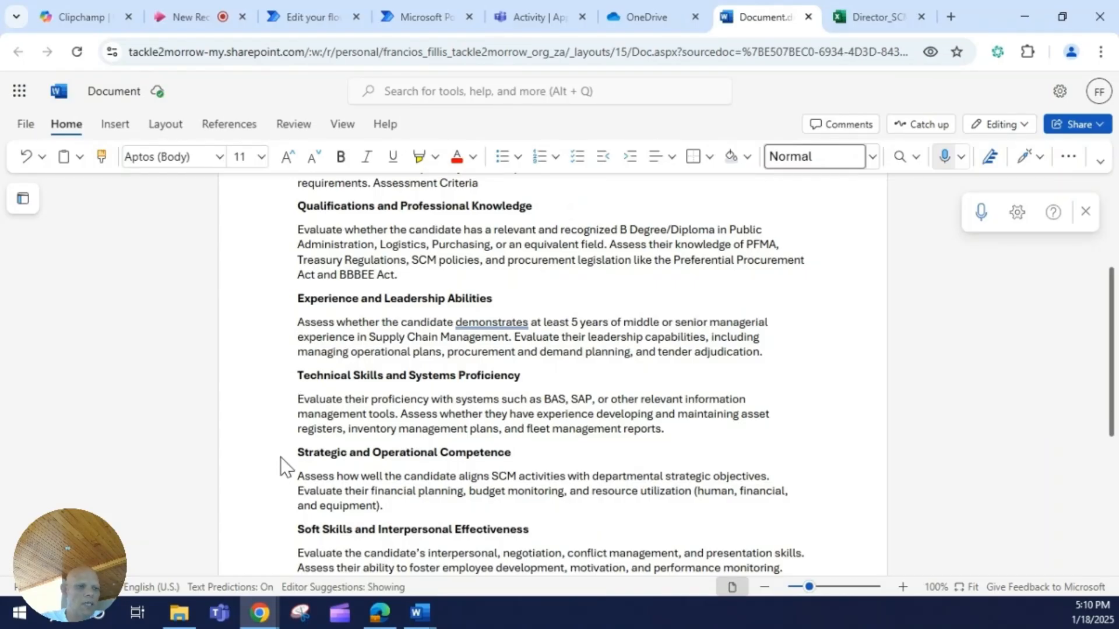
pyautogui.moveTo(1112, 357); pyautogui.dragTo(1112, 441)
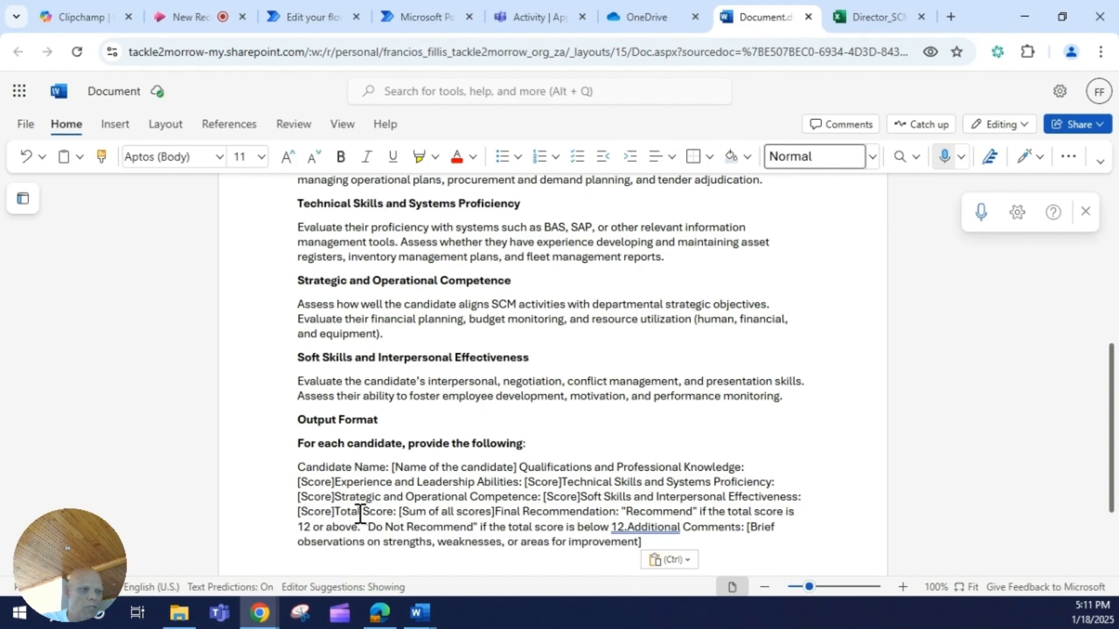
pyautogui.moveTo(335, 512); pyautogui.dragTo(398, 515)
pyautogui.click(491, 516)
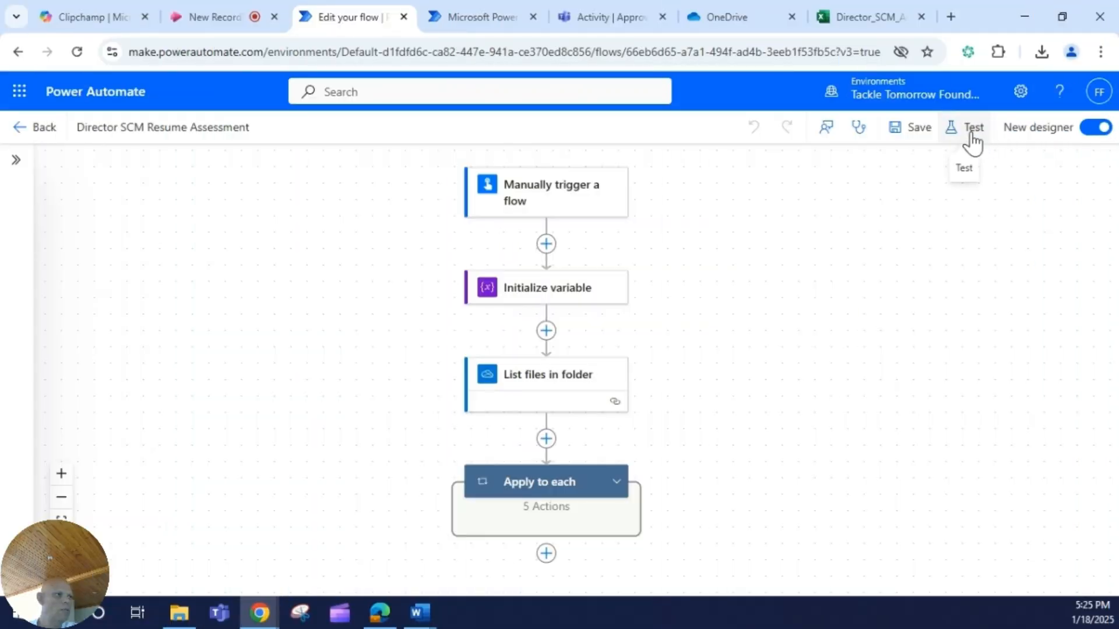
# Step: Test the Director SCM Resume Assessment flow manually, uploading the first listed candidate's CV PDF from OneDrive as the Upload CV file
pyautogui.click(971, 142)
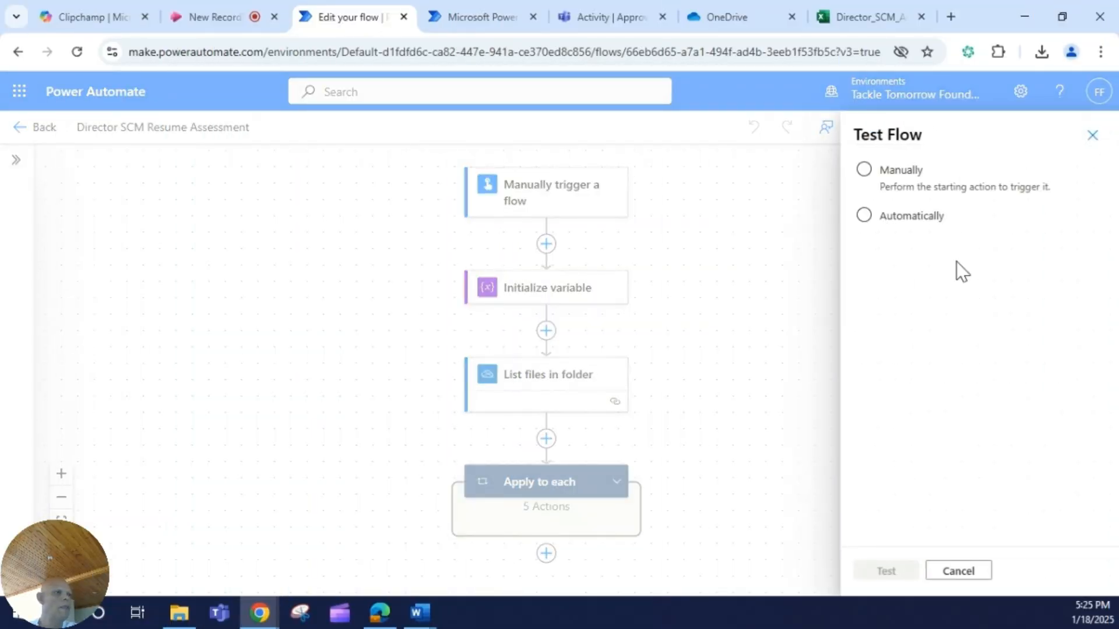
pyautogui.click(887, 178)
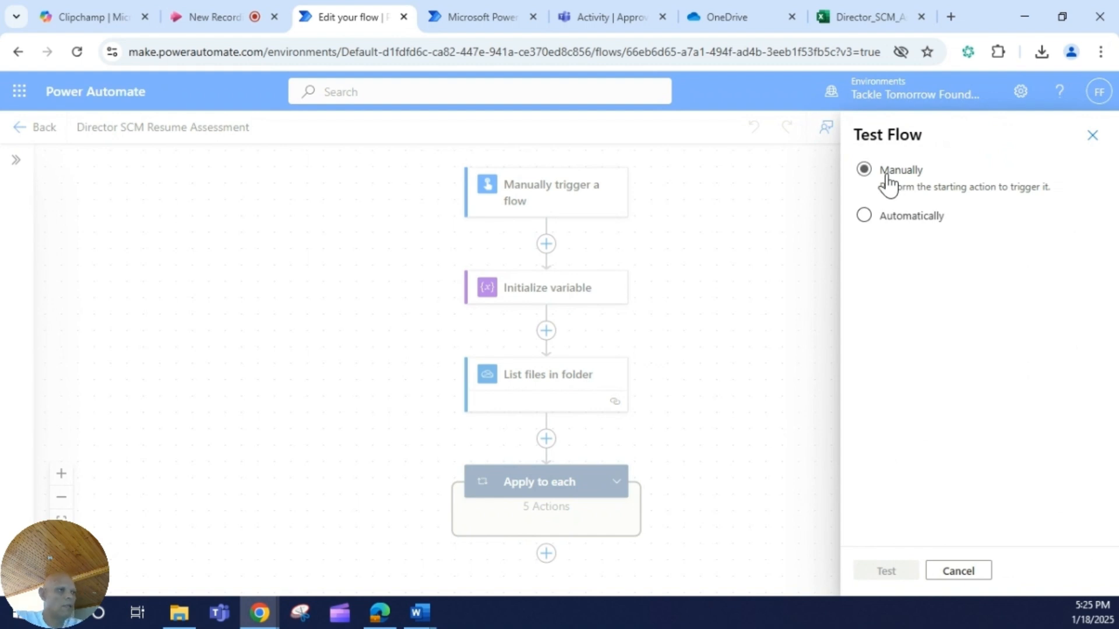
pyautogui.click(873, 573)
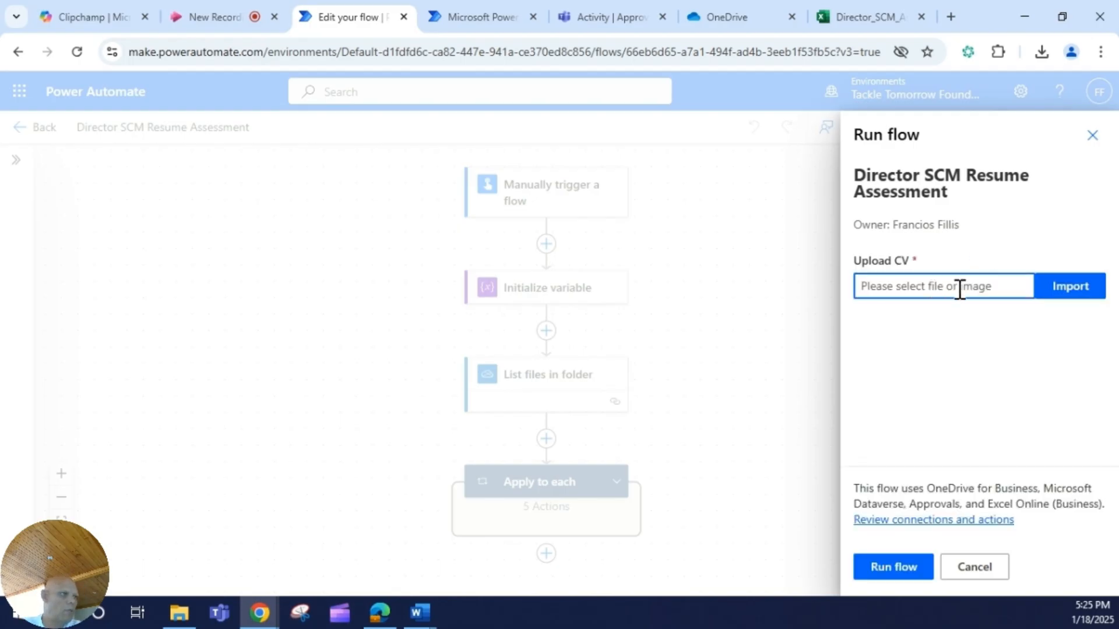
pyautogui.click(1061, 293)
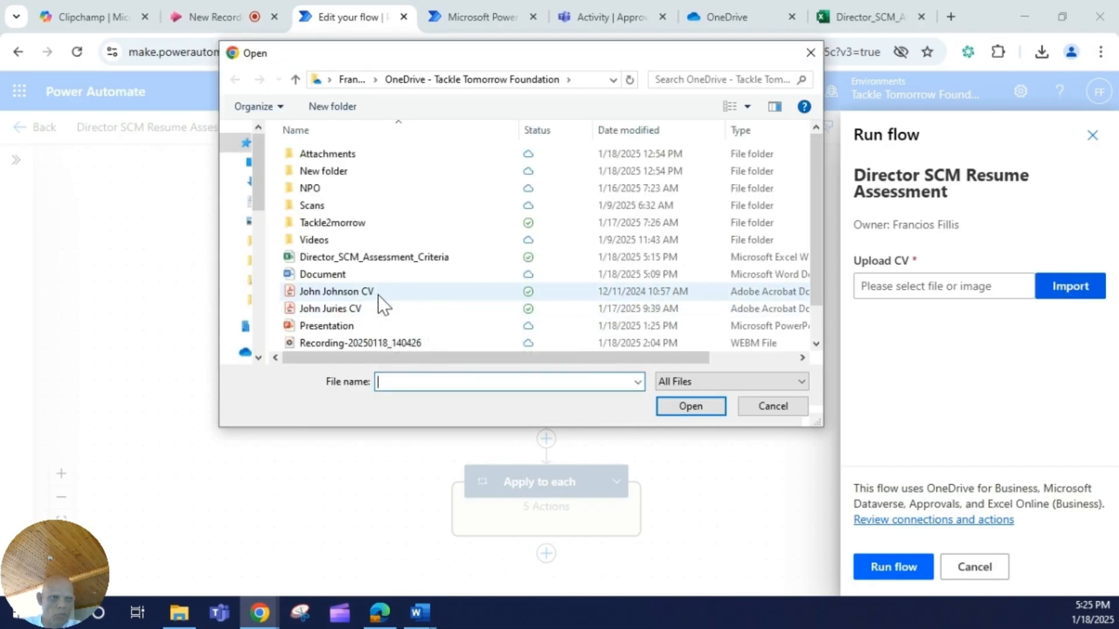
pyautogui.doubleClick(378, 293)
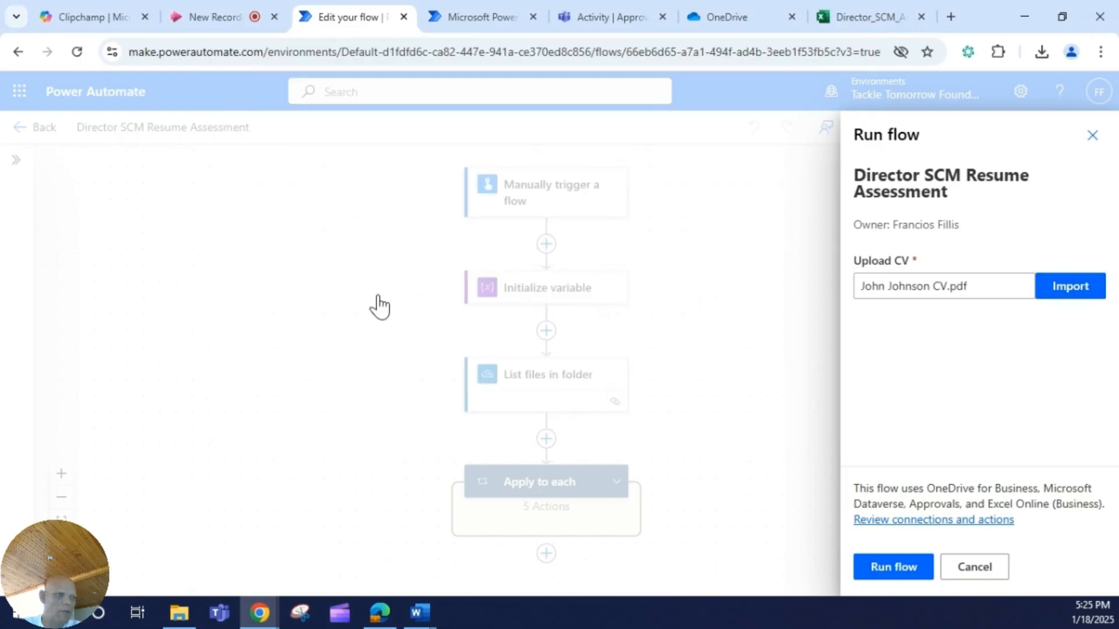
pyautogui.click(885, 570)
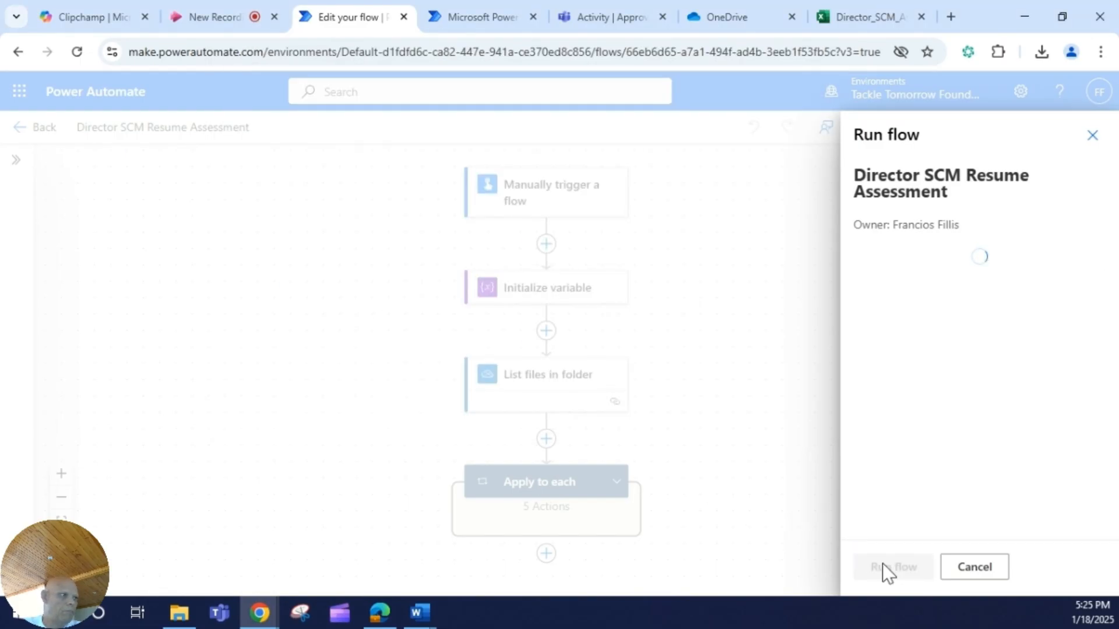
pyautogui.click(882, 566)
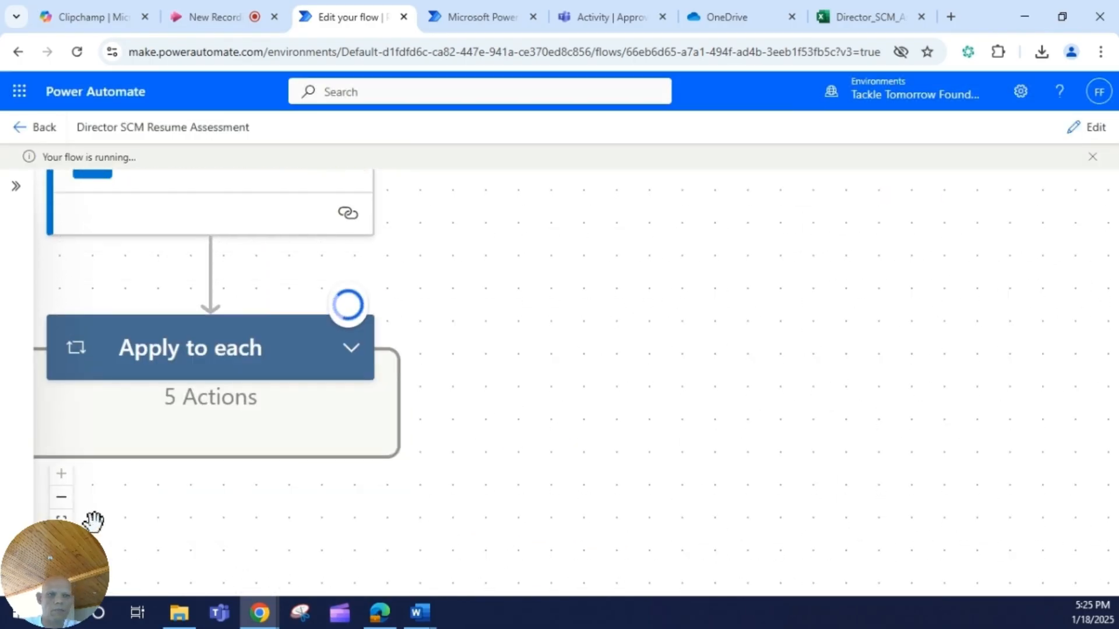
# Step: Examine the running flow's progress, including the actions inside the Apply to each loop
pyautogui.click(62, 501)
pyautogui.click(62, 501)
pyautogui.moveTo(610, 308); pyautogui.dragTo(612, 409)
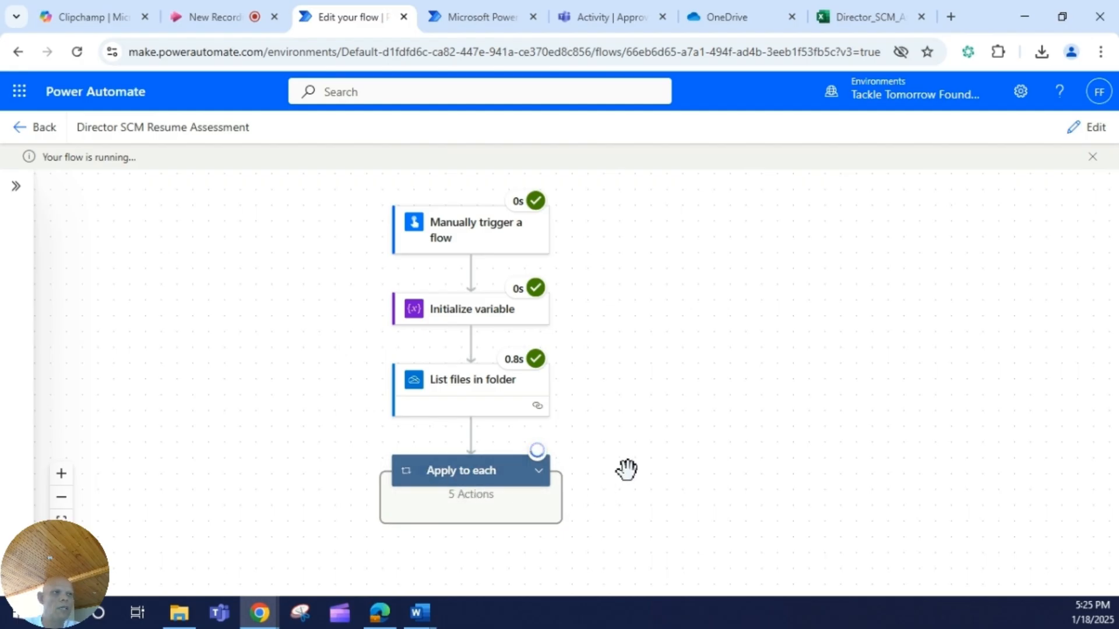
pyautogui.click(538, 471)
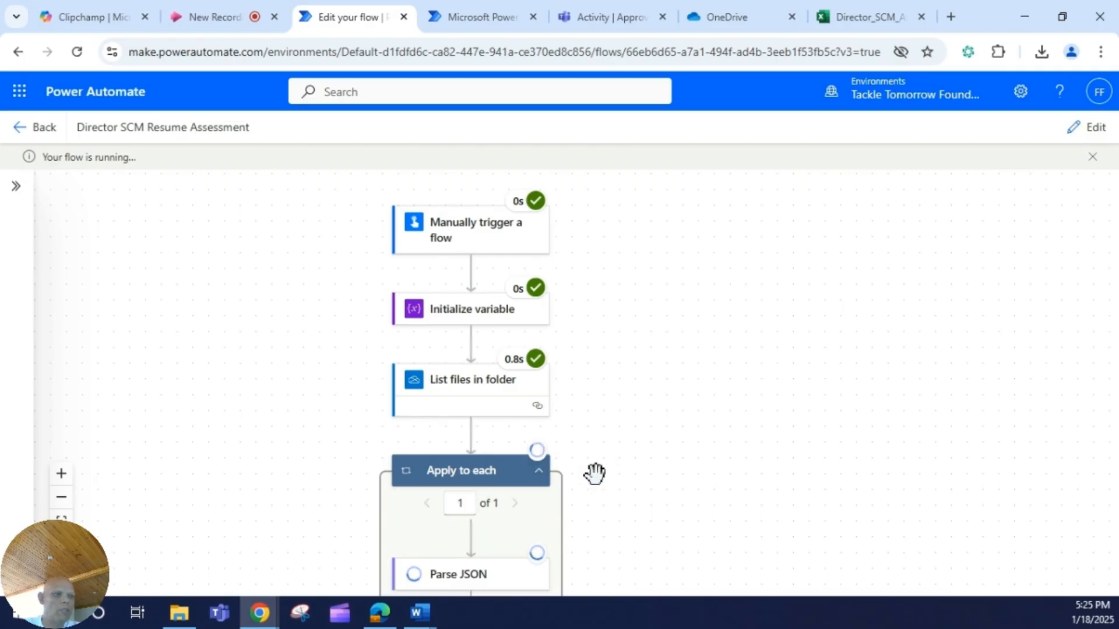
pyautogui.moveTo(605, 470); pyautogui.dragTo(629, 254)
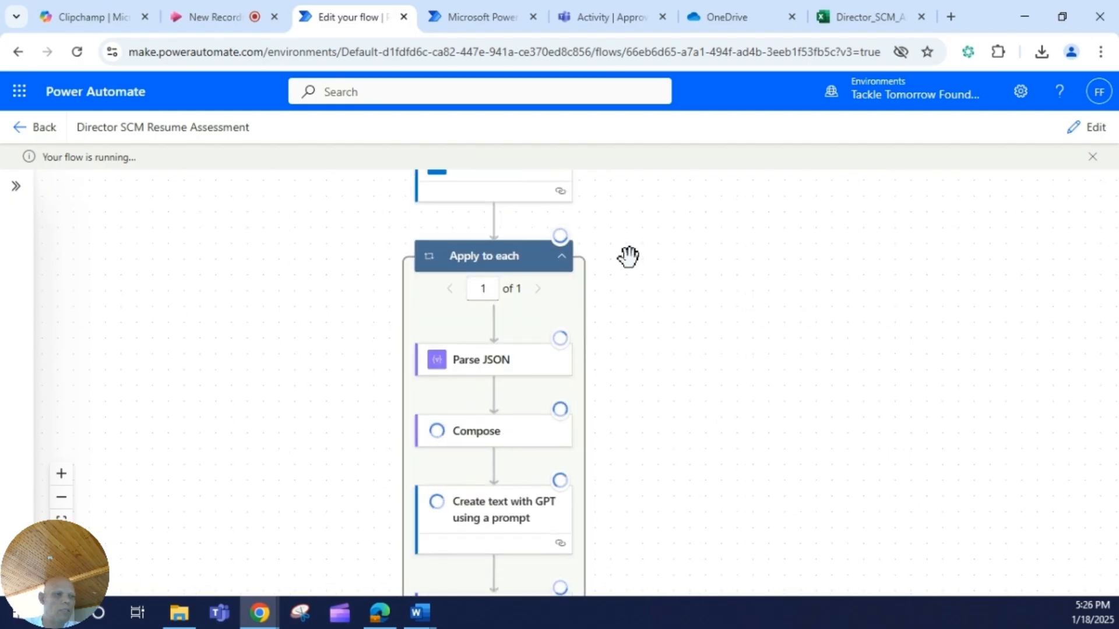
pyautogui.moveTo(621, 449); pyautogui.dragTo(617, 300)
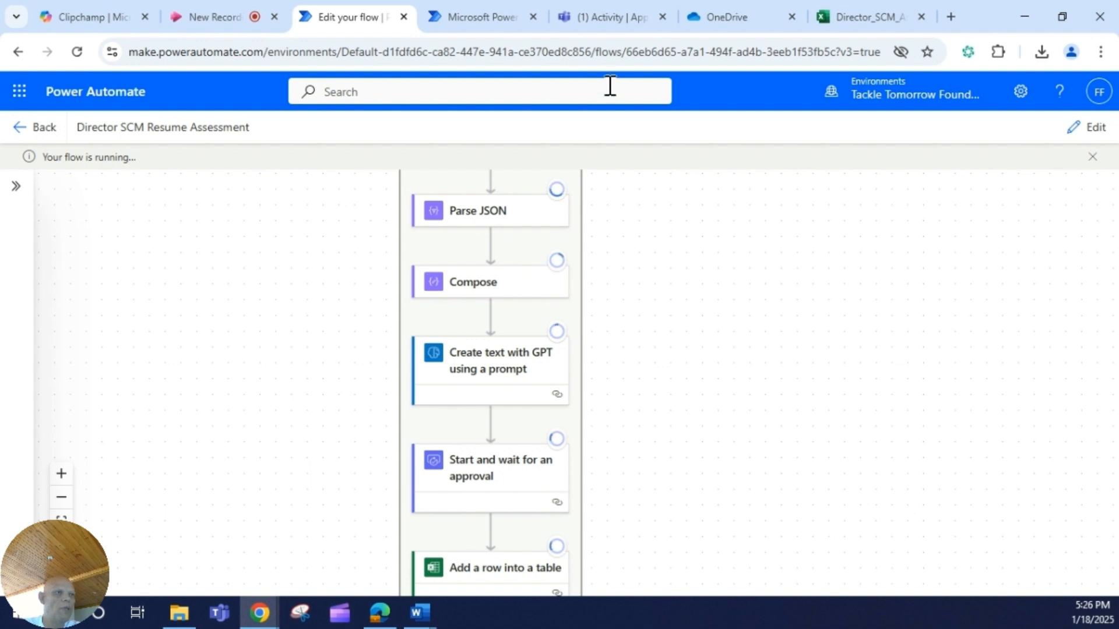
# Step: Switch to Teams, approve the newest Approve CV Assessment request, and return to the flow run in Power Automate
pyautogui.click(593, 15)
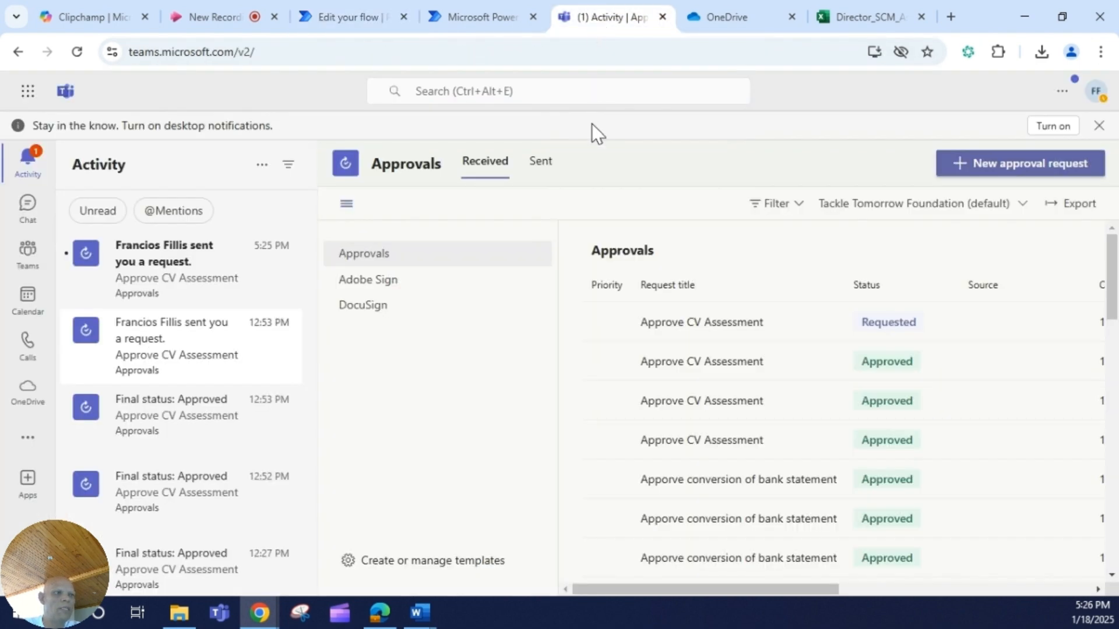
pyautogui.click(150, 261)
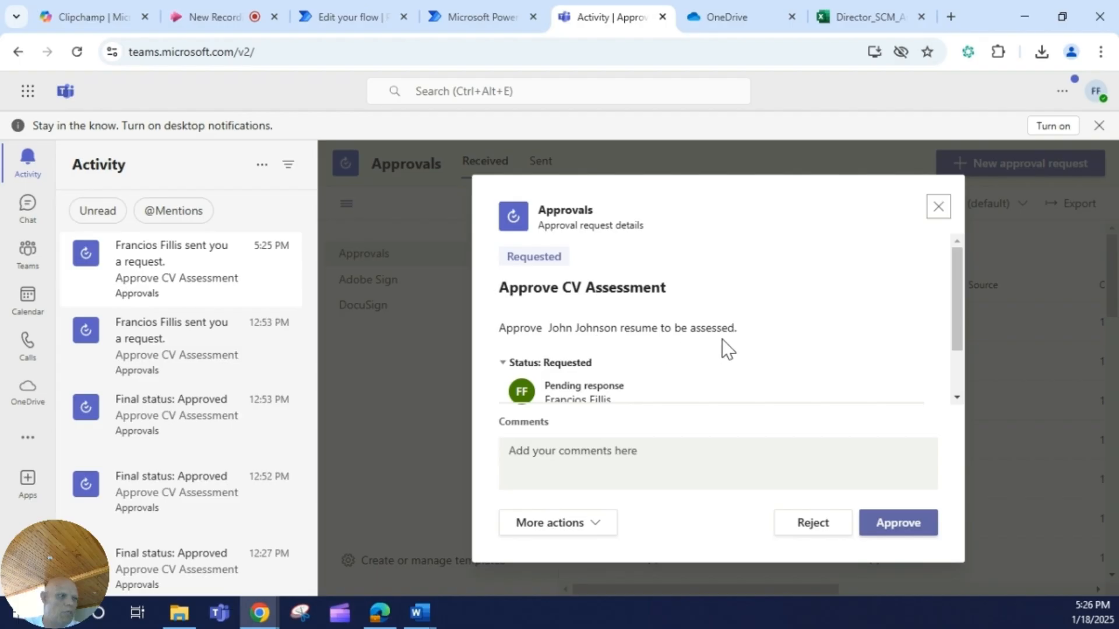
pyautogui.click(886, 527)
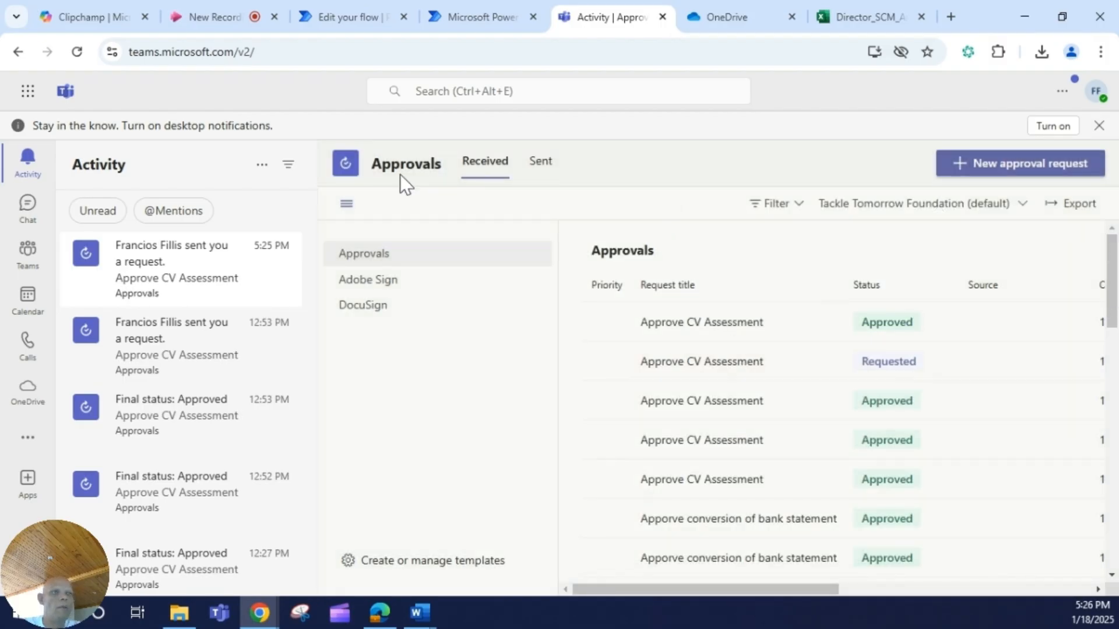
pyautogui.click(350, 12)
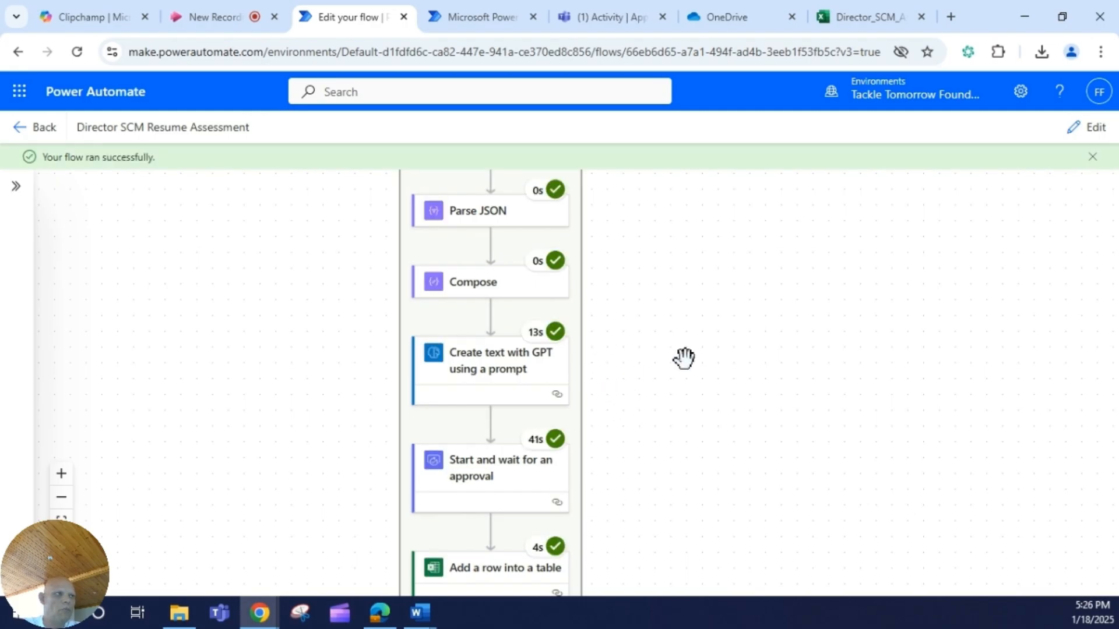
# Step: Switch to the Director_SCM_Assessment_Criteria workbook and examine row 2 from Date of Assessment through Total Score
pyautogui.click(847, 13)
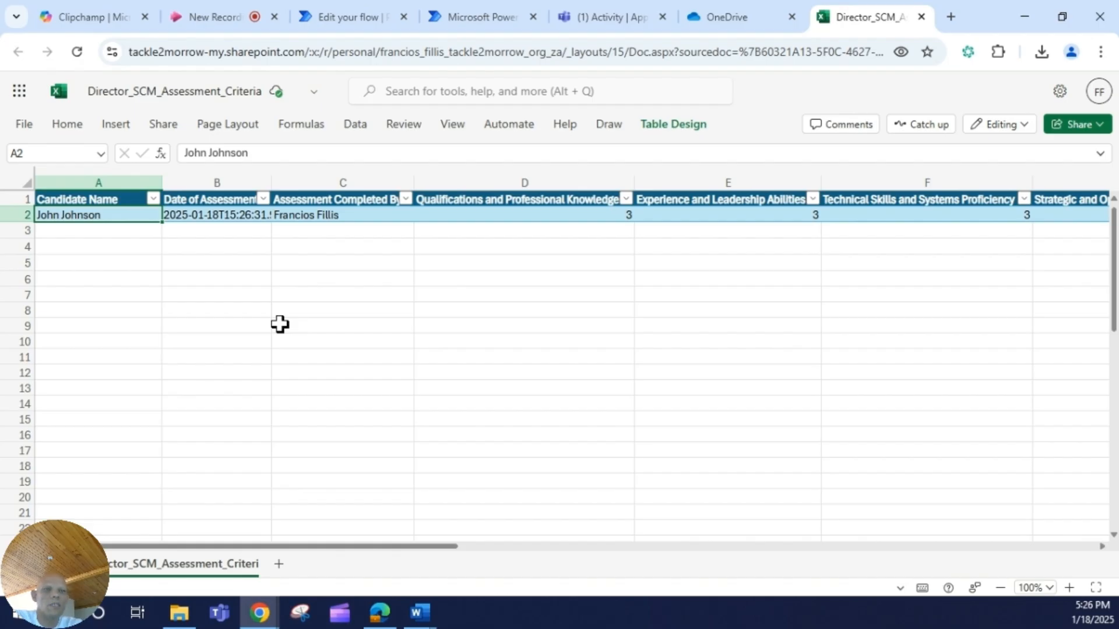
pyautogui.press('Right')
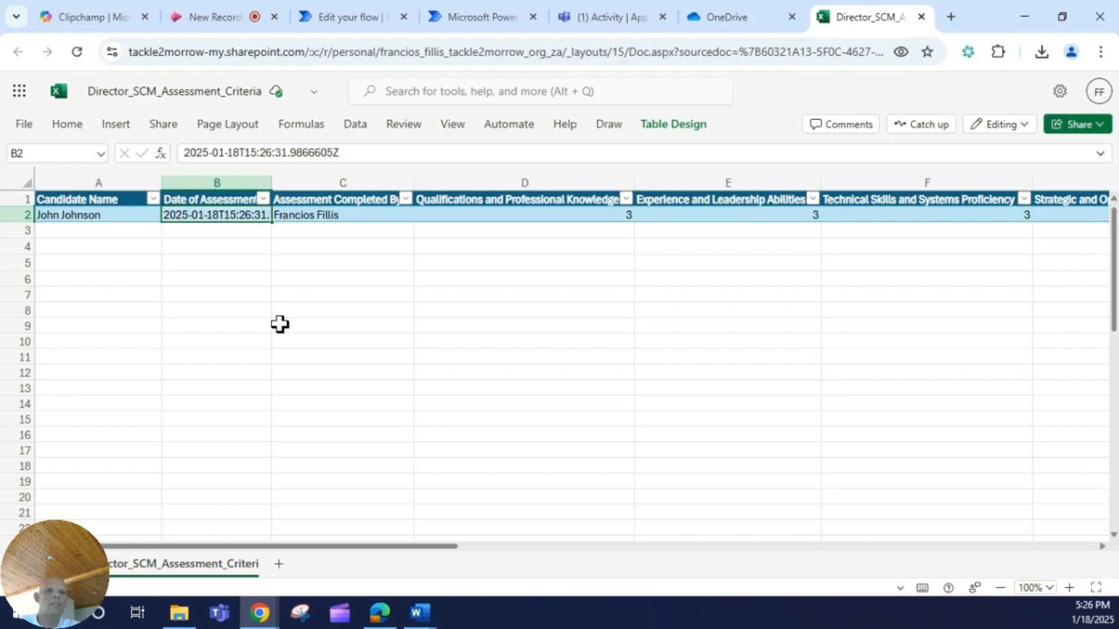
pyautogui.press('Right')
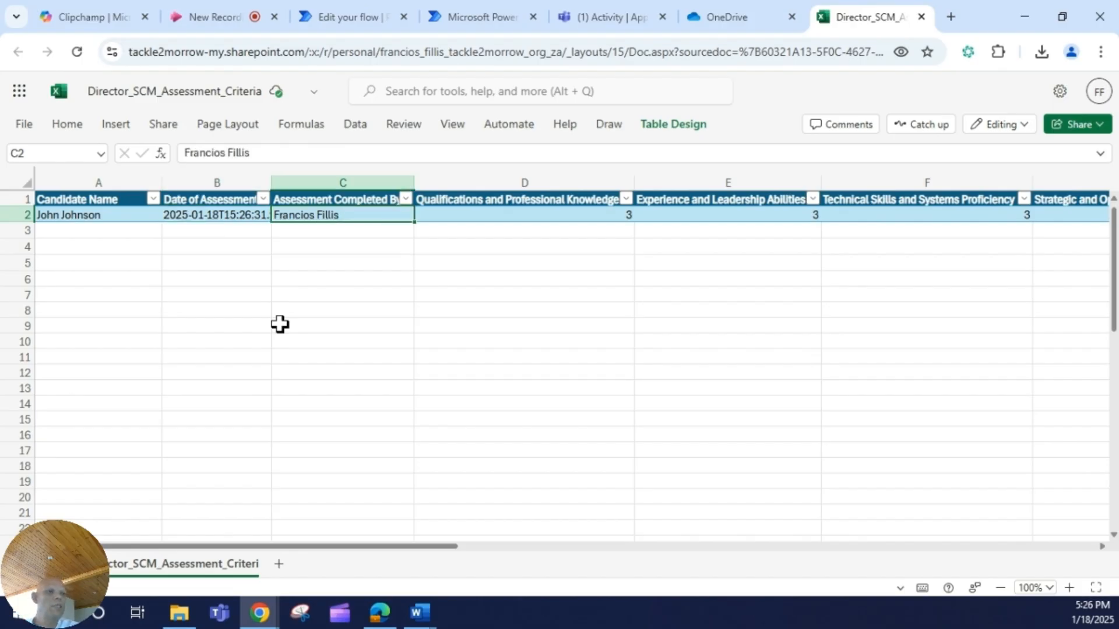
pyautogui.press('Right')
pyautogui.press('Right')
pyautogui.press('Right')
pyautogui.press('Right')
pyautogui.press('Right')
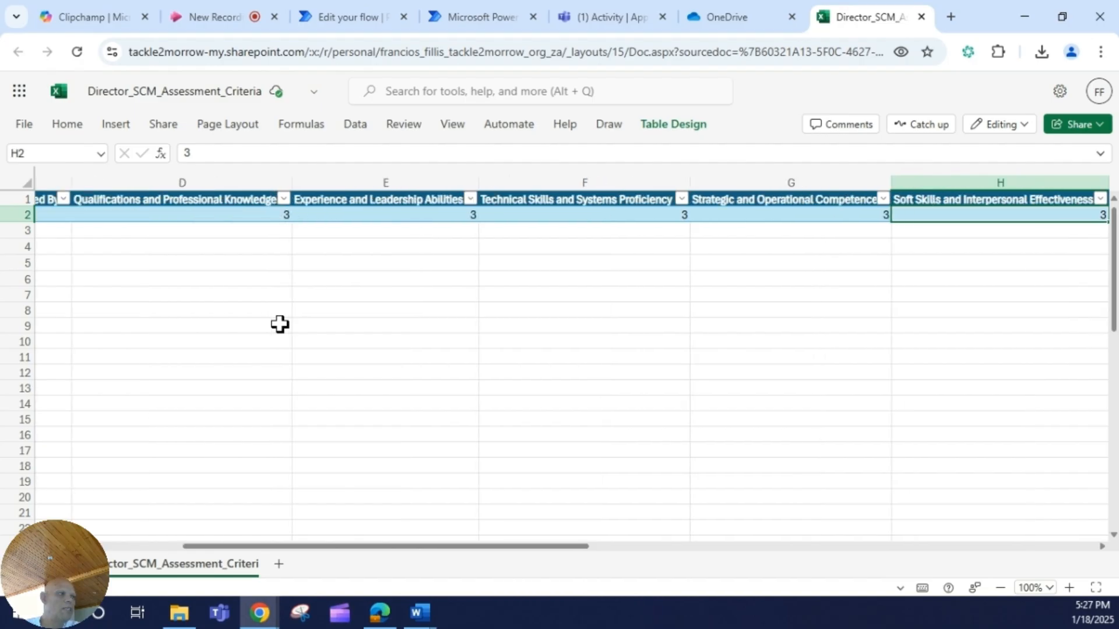
pyautogui.press('Right')
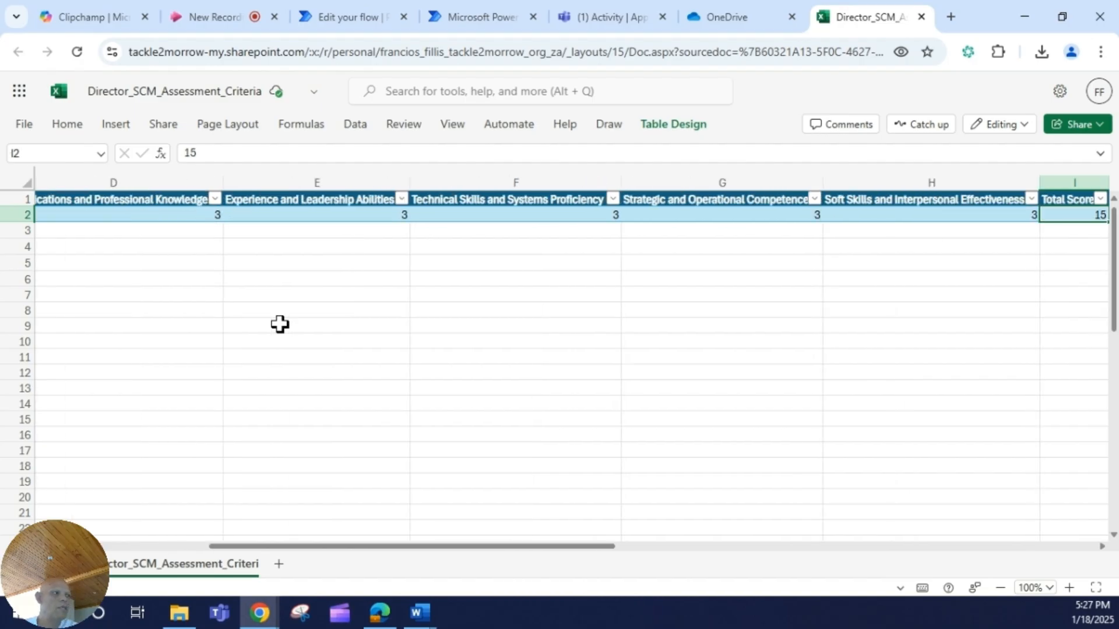
# Step: Check the candidate's Final Recommendation and read the full Additional Comments text in an expanded formula bar
pyautogui.moveTo(303, 550); pyautogui.dragTo(475, 583)
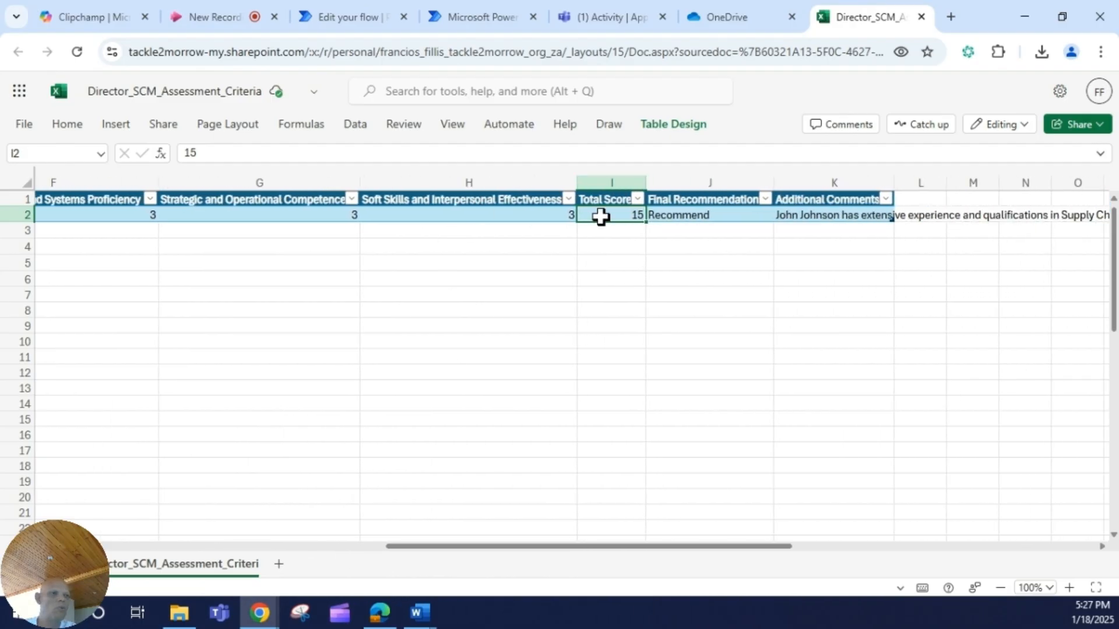
pyautogui.click(674, 216)
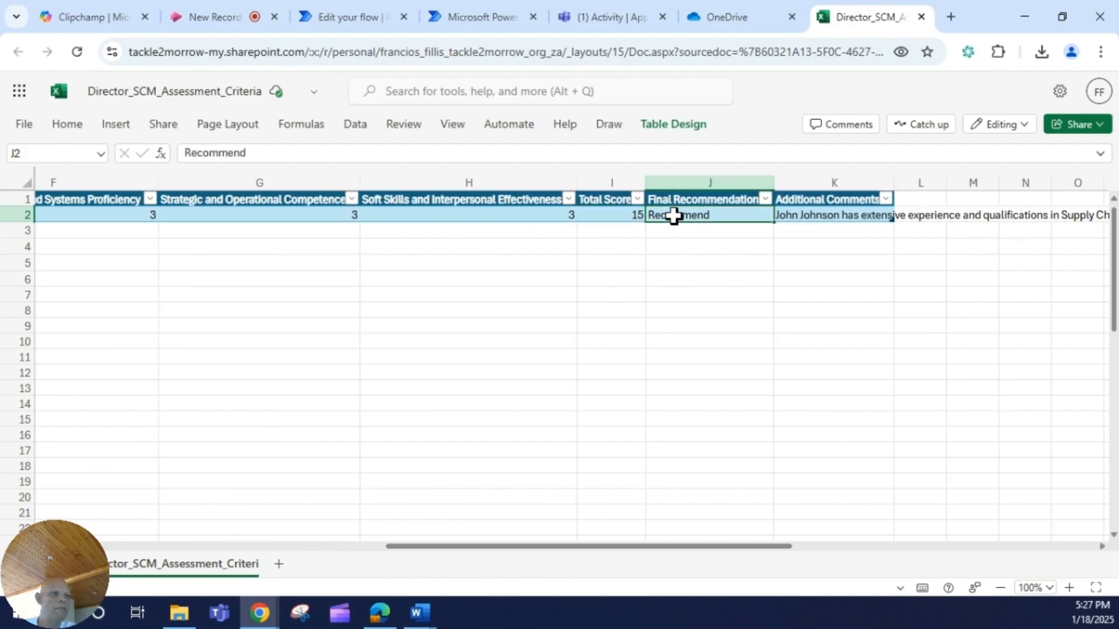
pyautogui.click(817, 213)
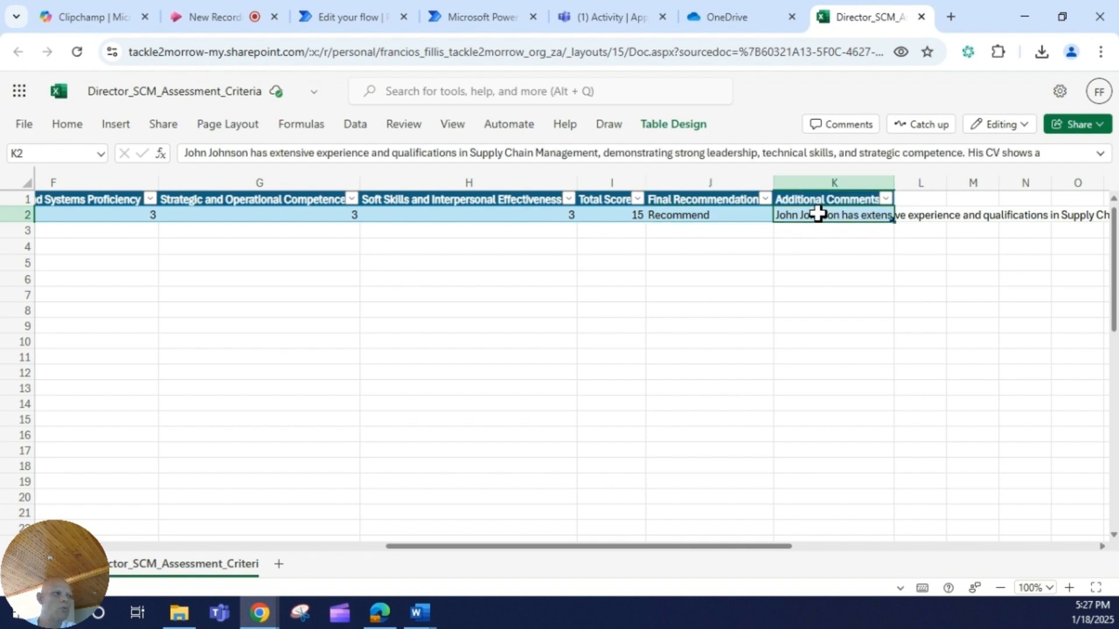
pyautogui.click(1100, 153)
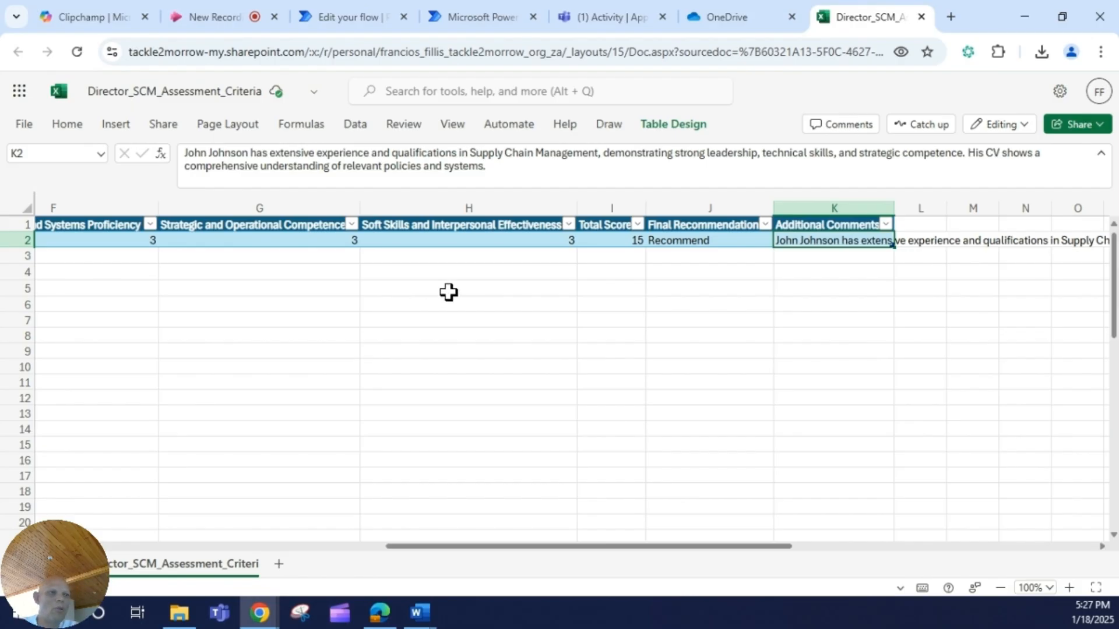
pyautogui.moveTo(439, 550); pyautogui.dragTo(100, 541)
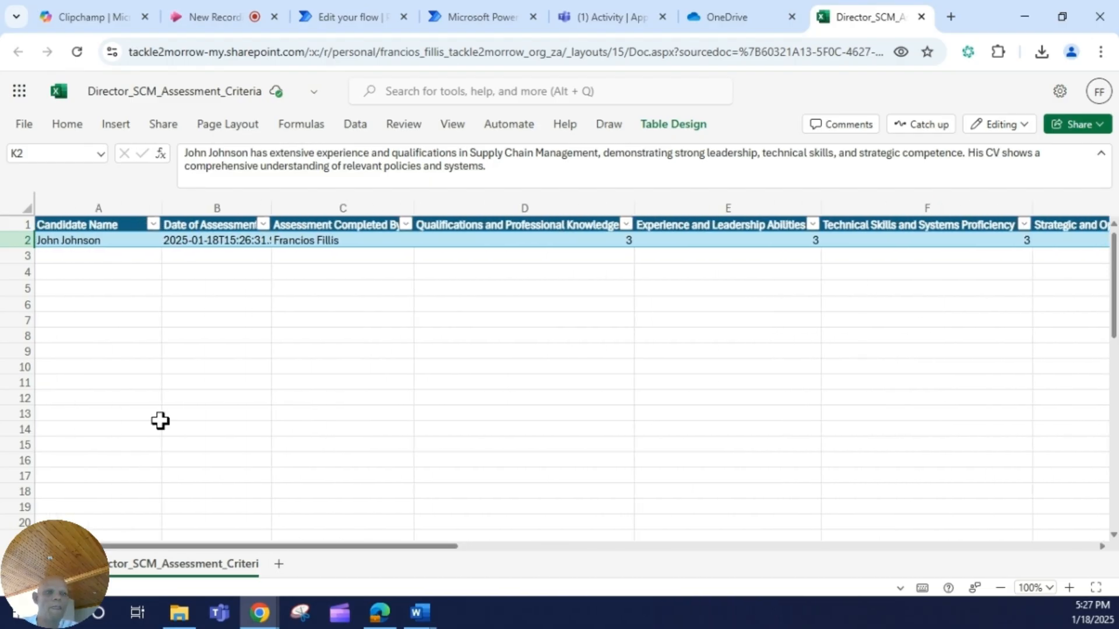